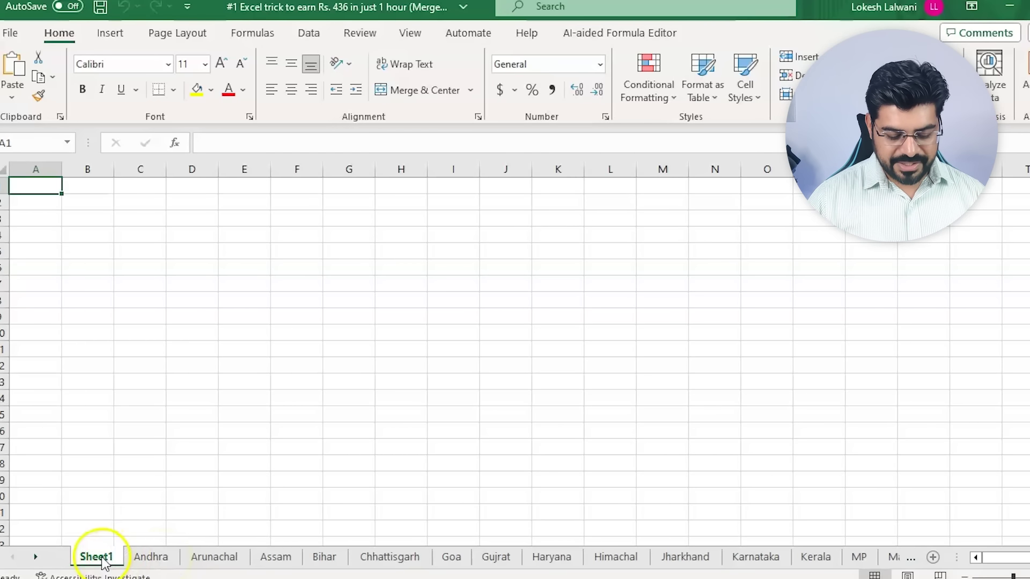
Rename the Sheet1 worksheet as Data
double_click(97, 557)
type("Data")
left_click(195, 431)
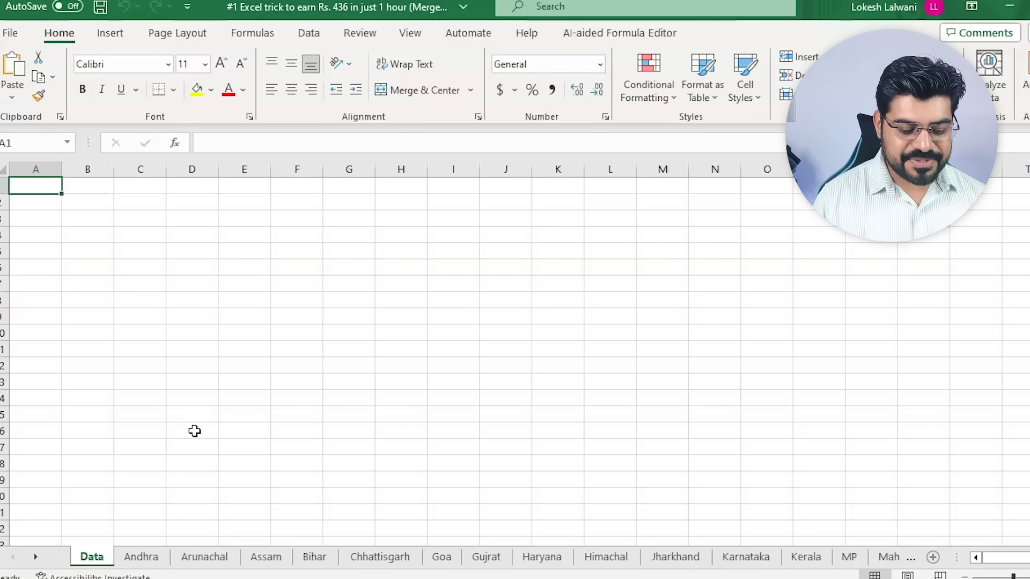
Copy the header row of the Andhra sheet into row 1 of the Data sheet and widen all columns equally
key("ctrl+Page_Down")
key("ctrl+shift+Right")
key("ctrl+c")
key("ctrl+Page_Up")
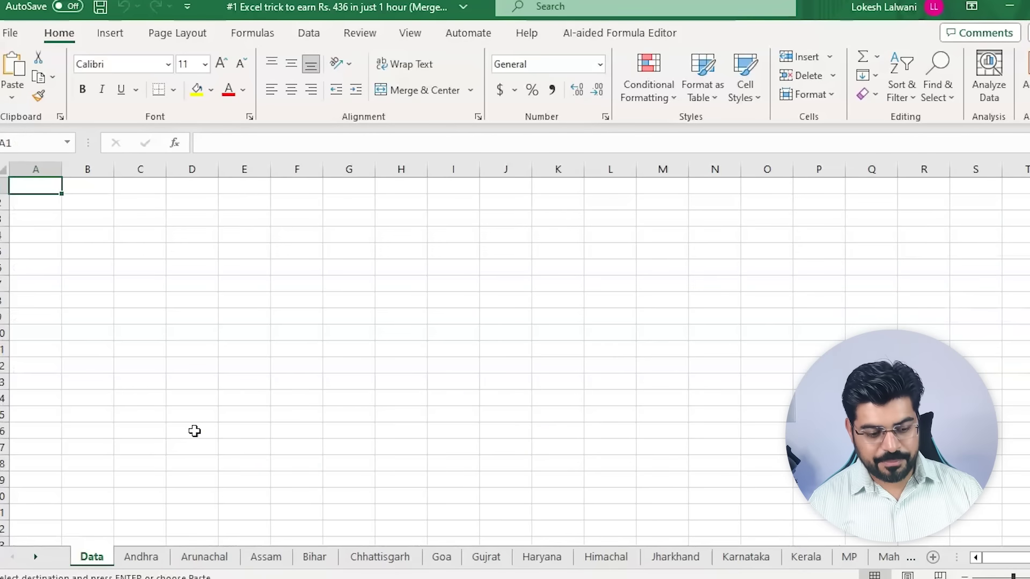
key("ctrl+v")
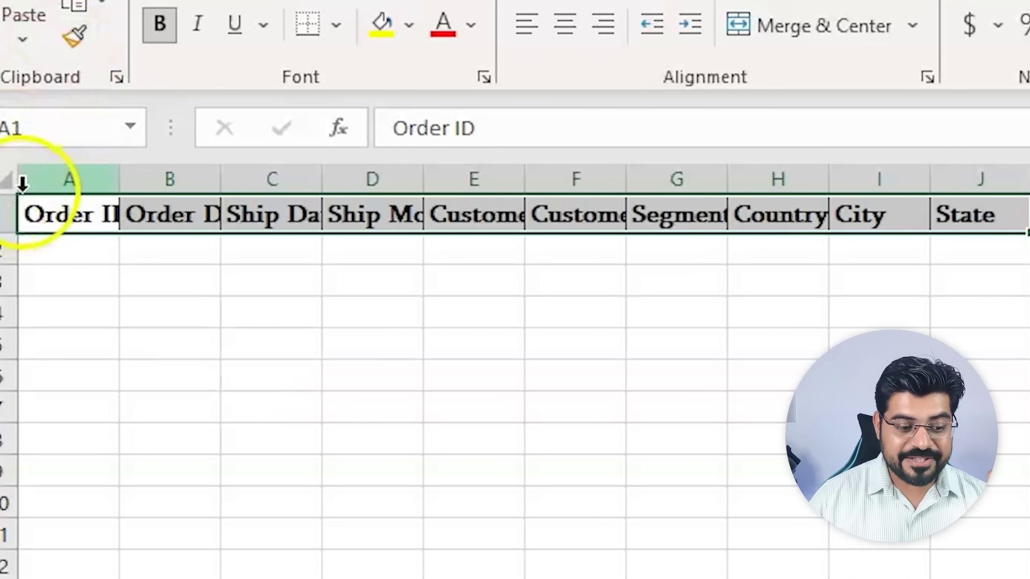
left_click(20, 175)
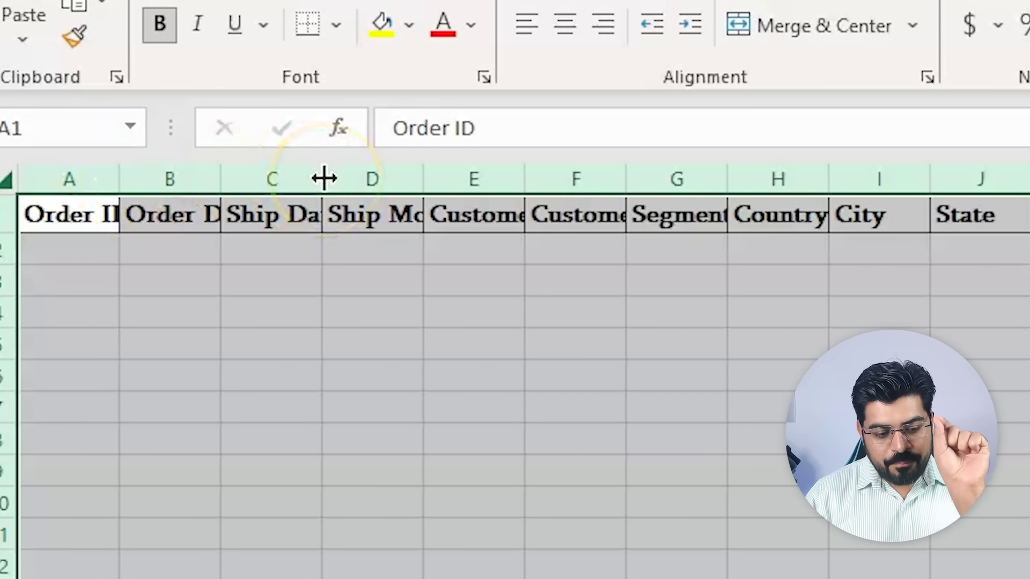
left_click_drag(325, 178, 379, 182)
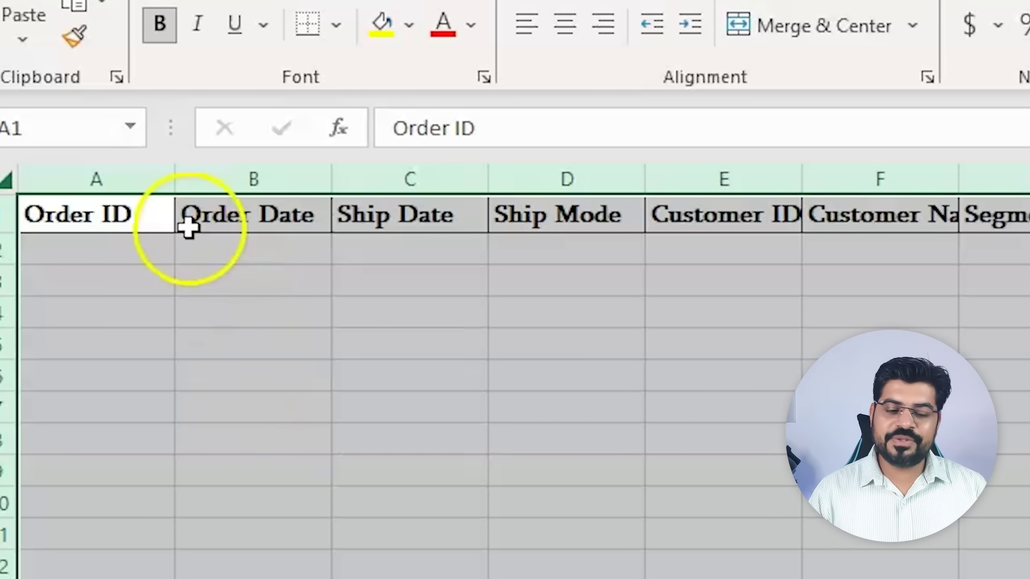
Start a VSTACK formula in cell A2 of the Data sheet that references all the sheets from Andhra through Punjab
left_click(154, 245)
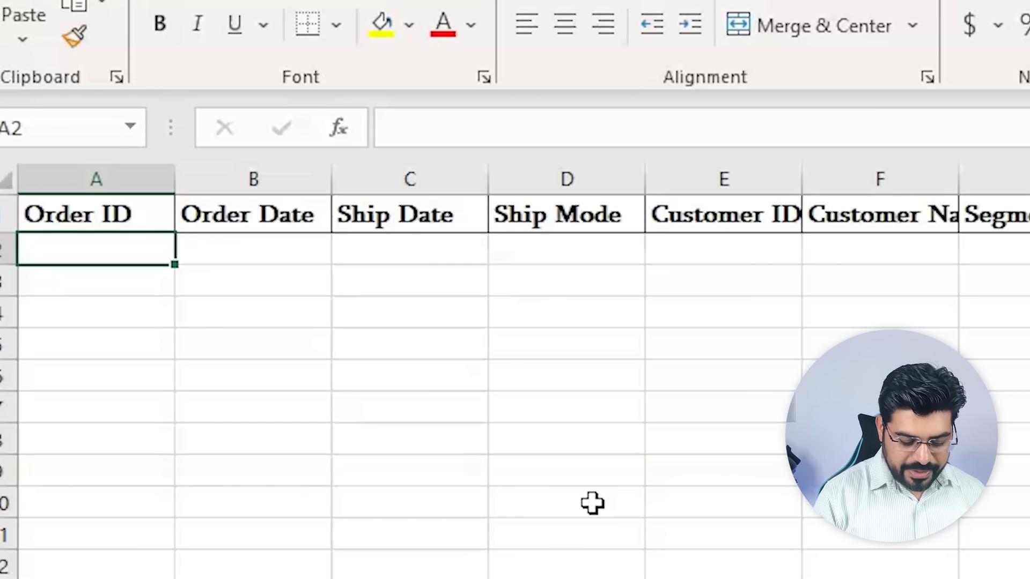
type("=")
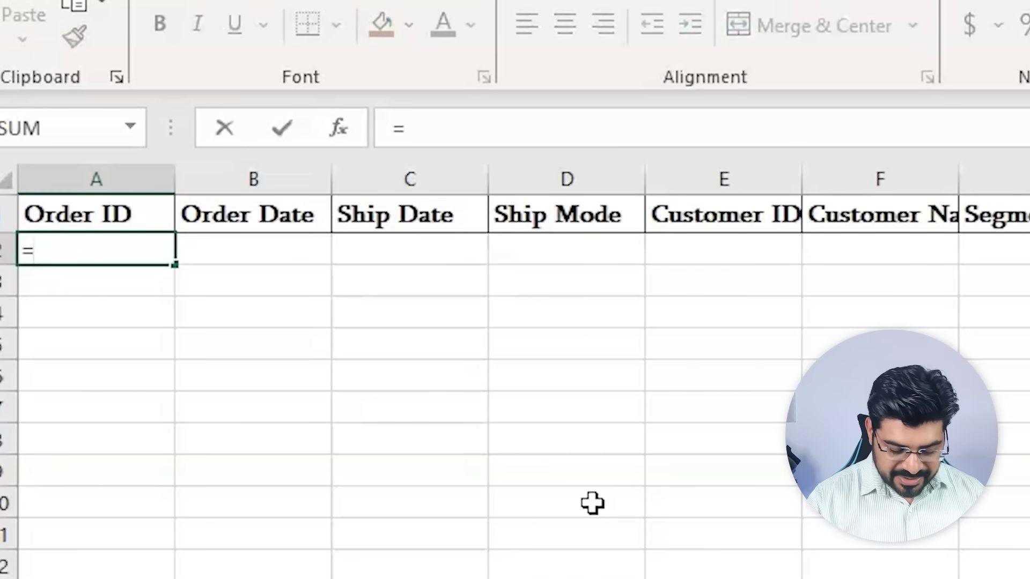
type("vs")
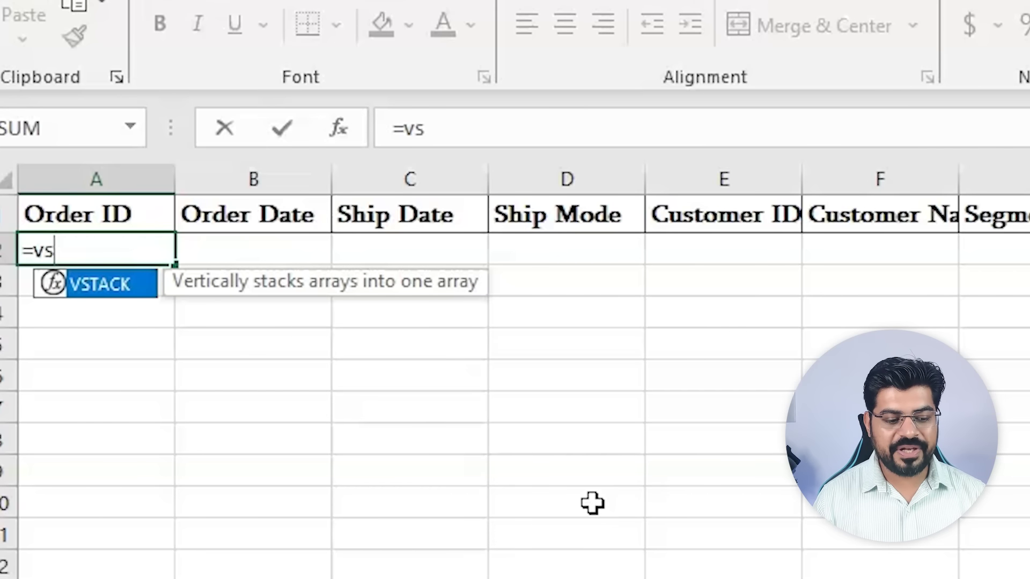
key("Tab")
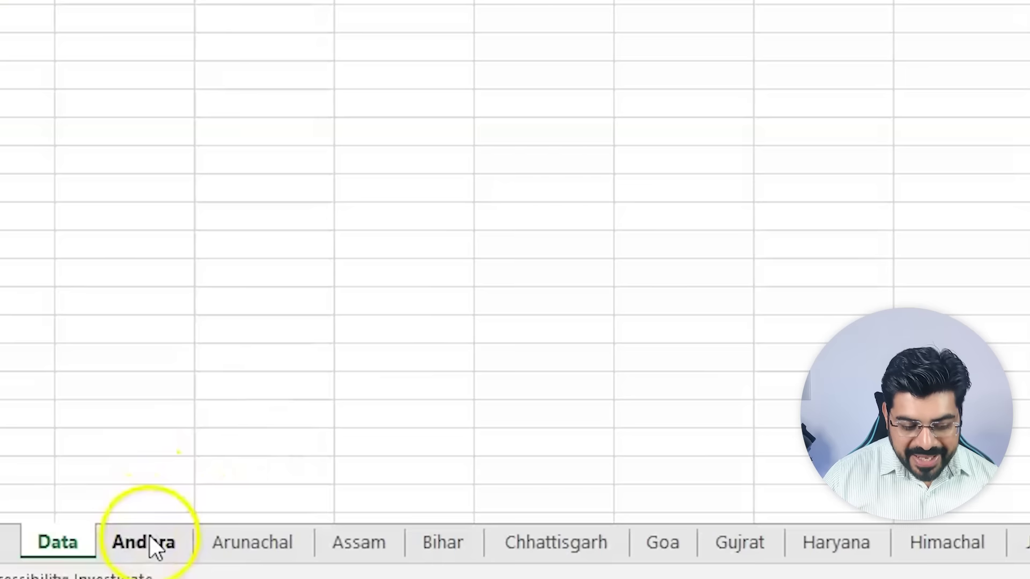
left_click(150, 537, "ctrl")
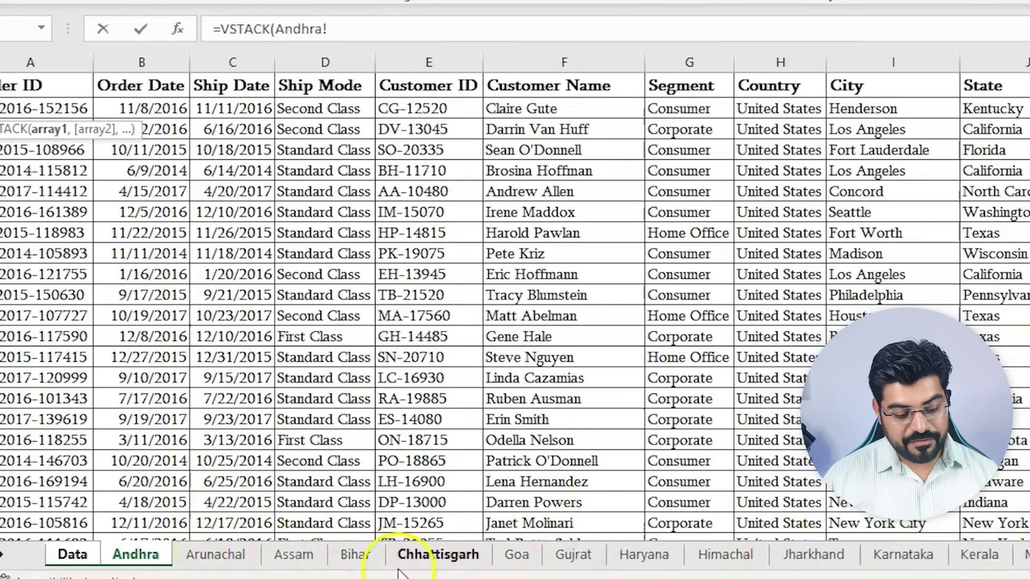
left_click(982, 554, "shift")
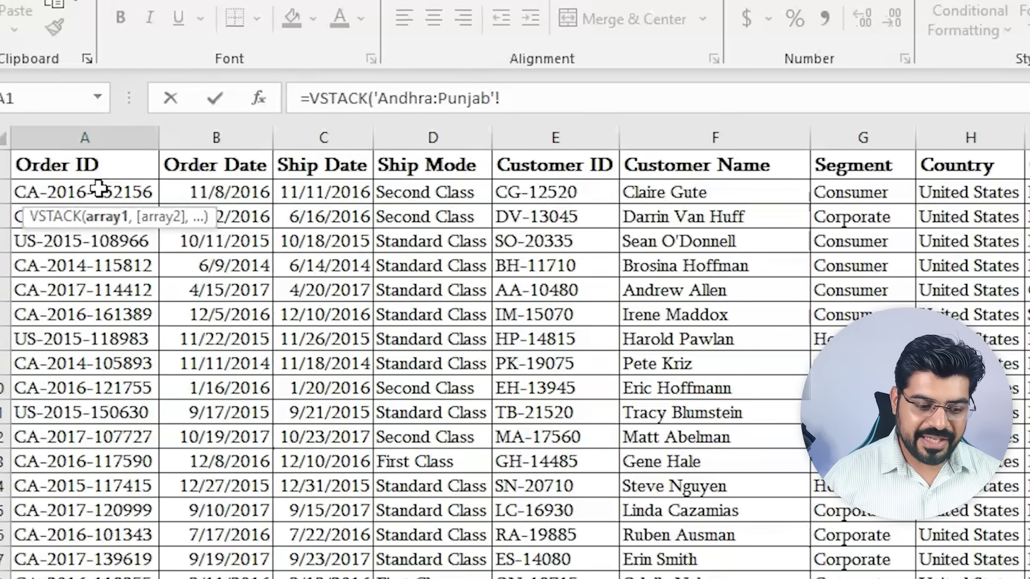
Complete the VSTACK formula with the range A2:J200 for the grouped sheets and enter it
left_click(98, 187)
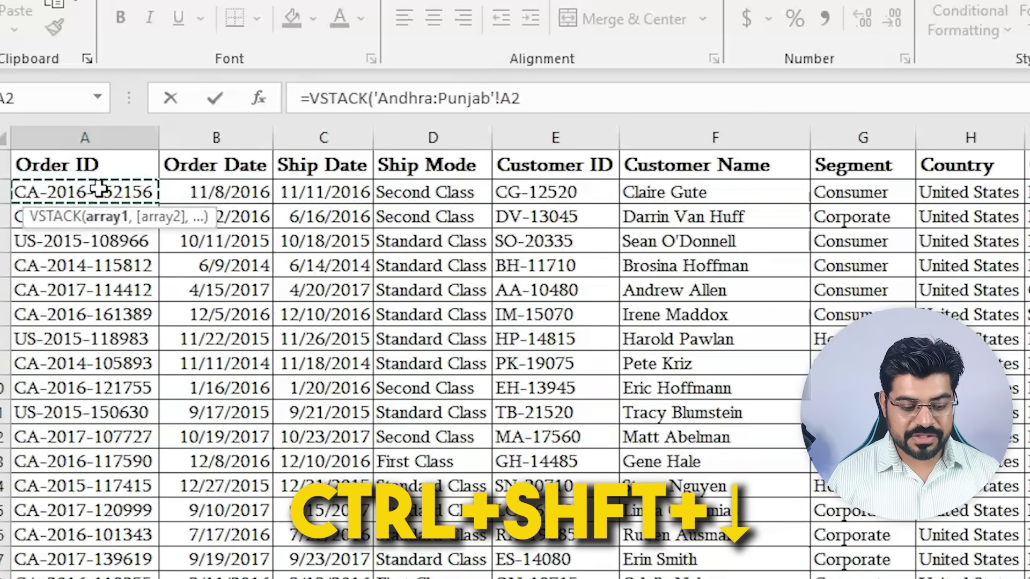
key("ctrl+shift+Down")
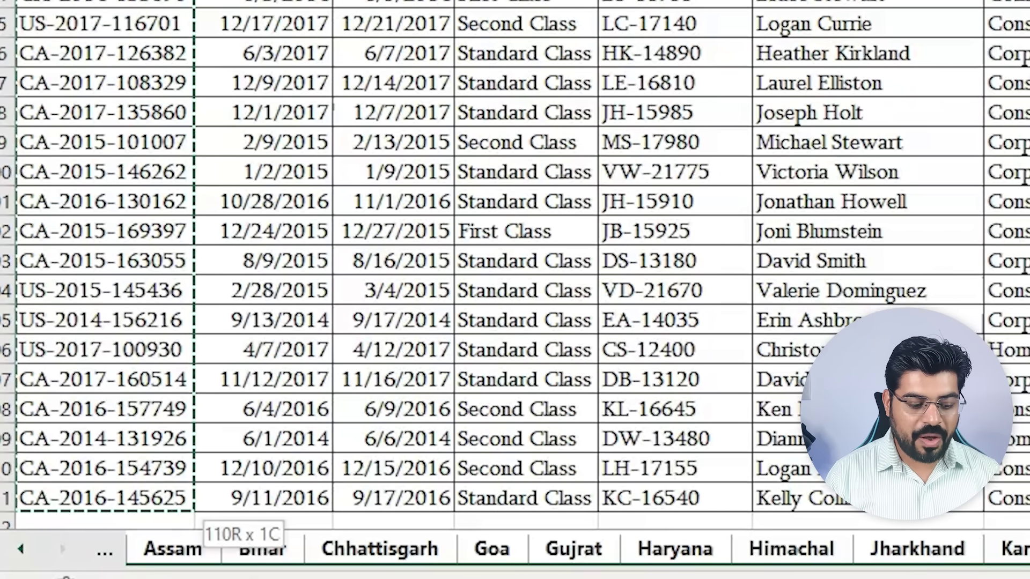
key("shift+Page_Down")
key("shift+Page_Down")
key("shift+Page_Down")
key("shift+Page_Down")
key("shift+Down")
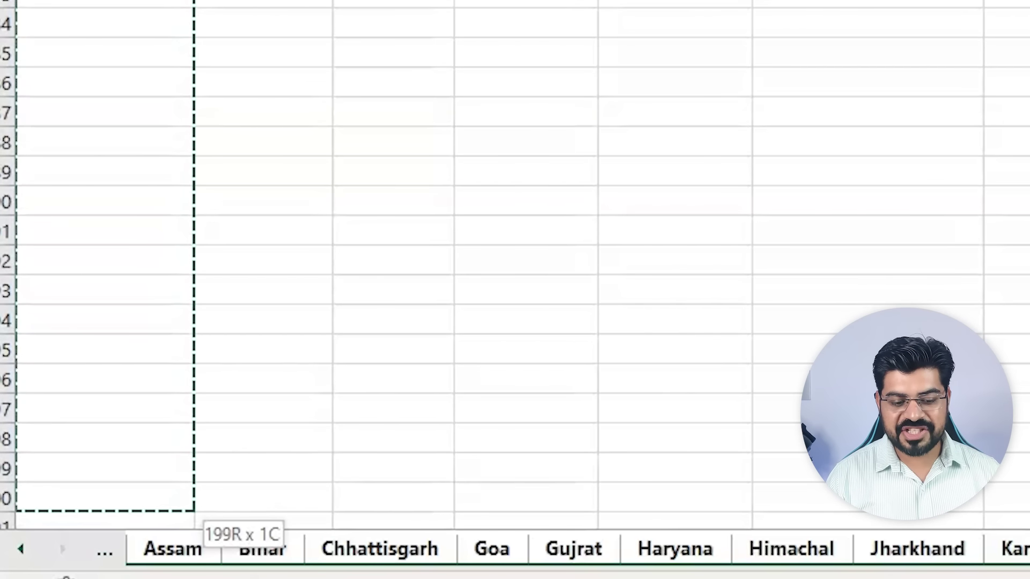
key("ctrl+shift+Right")
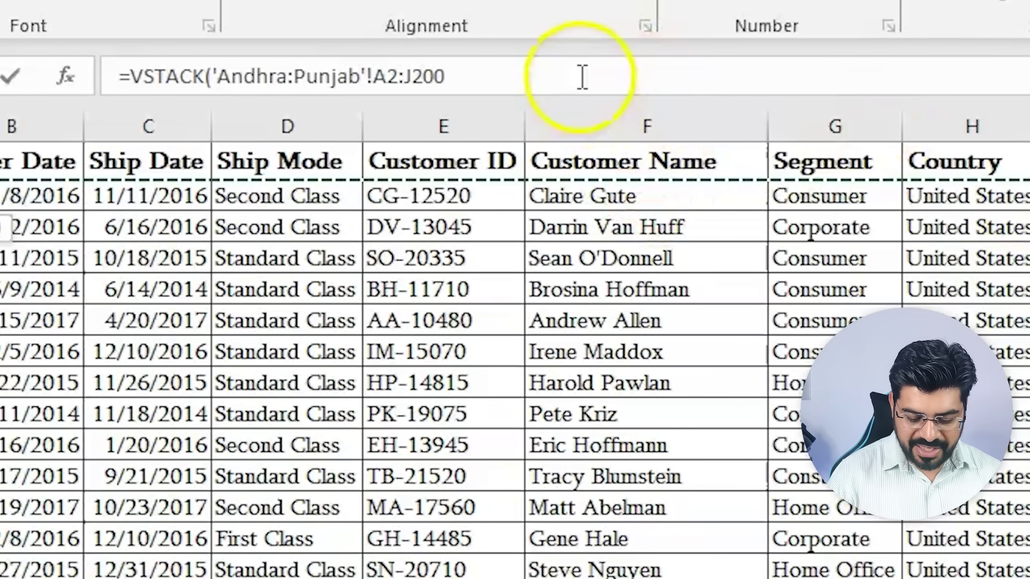
left_click(582, 77)
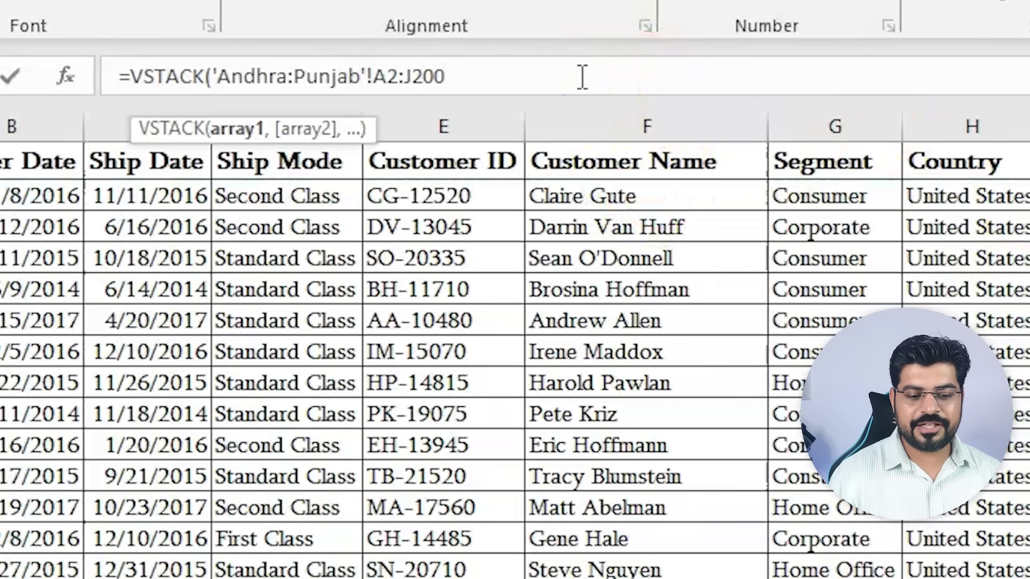
type(")")
key("Return")
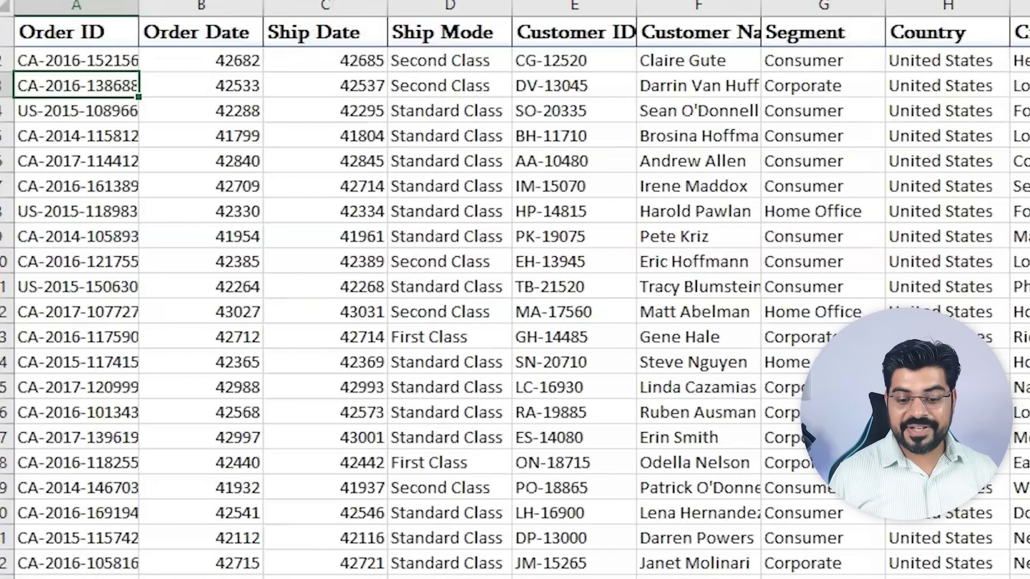
Review the stacked rows on the Data sheet from the last row upward, checking how blank source rows come through, and return to A2
key("Up")
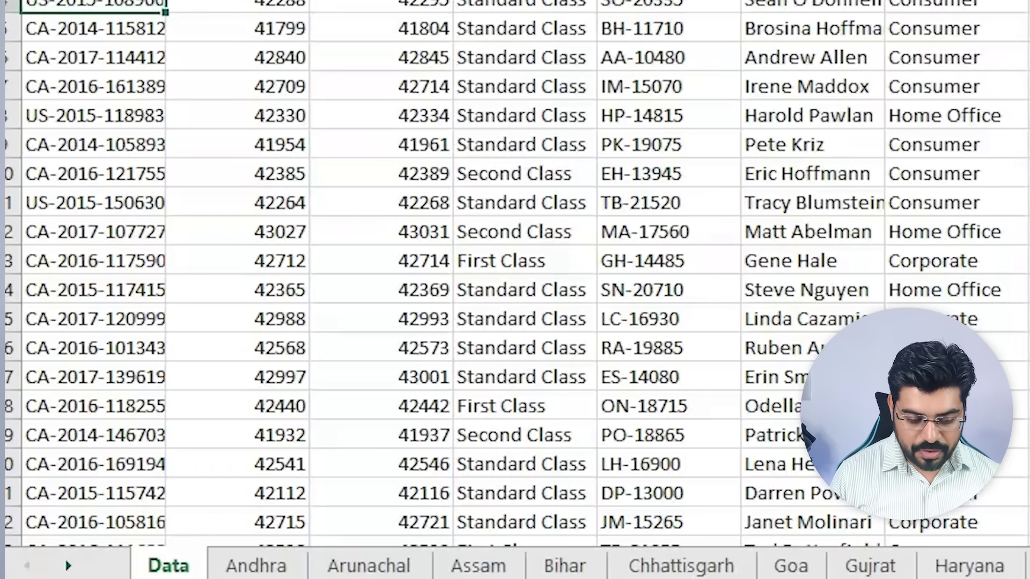
key("ctrl+Down")
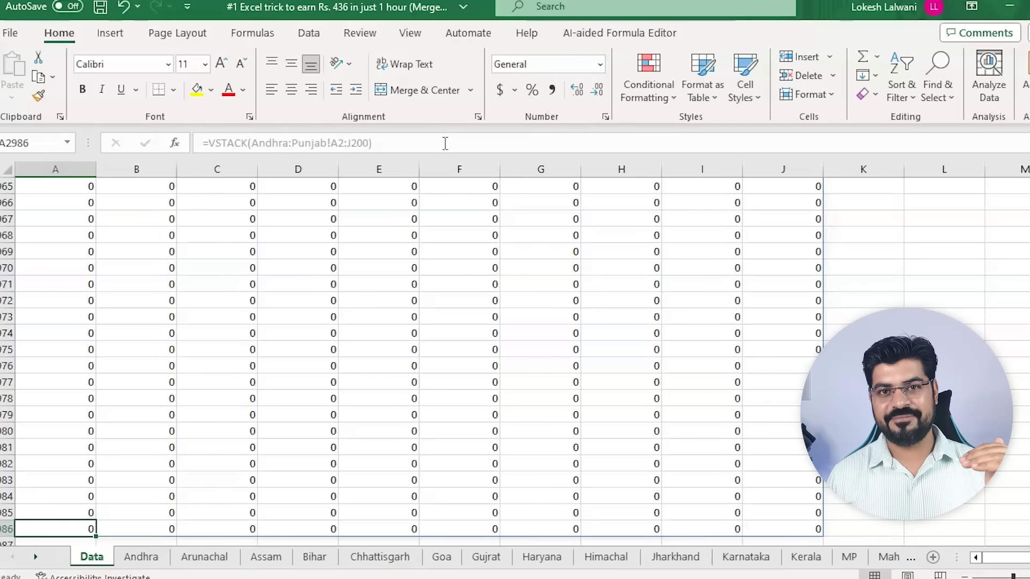
key("Page_Up")
key("Page_Up")
key("Page_Up")
key("Page_Up")
key("Page_Up")
key("Page_Up")
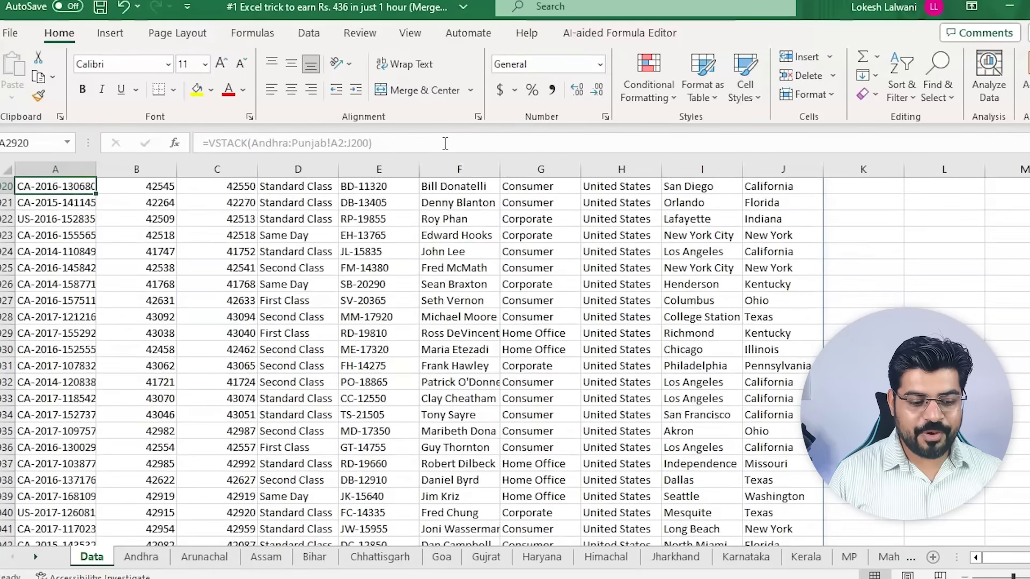
key("Page_Up")
key("Page_Up")
key("Page_Up")
key("Page_Up")
key("Page_Up")
key("Page_Up")
key("Page_Up")
key("Page_Up")
key("Page_Up")
key("Page_Up")
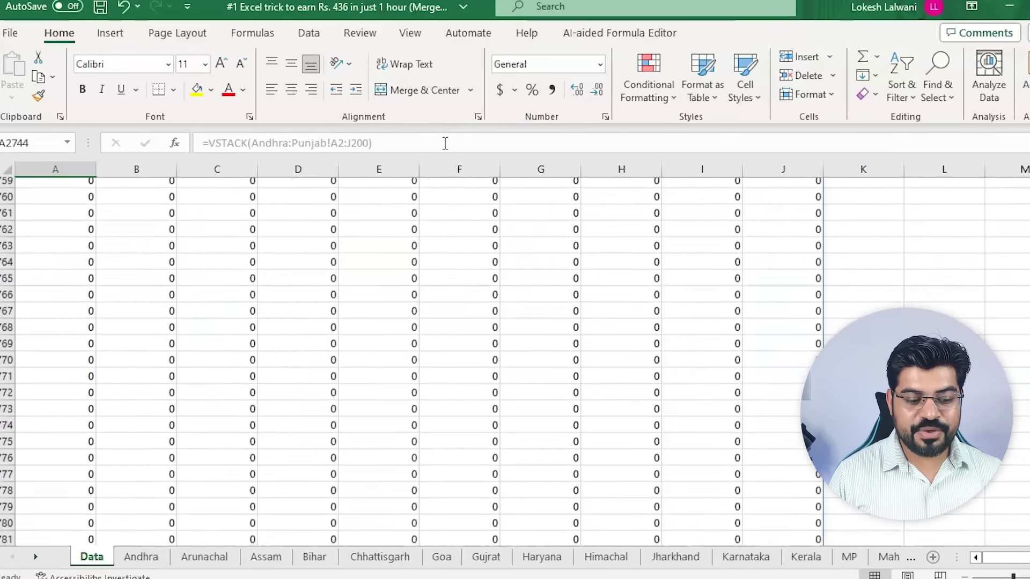
key("Page_Up")
key("Page_Up")
key("Page_Up")
key("Page_Up")
key("Page_Up")
key("Page_Up")
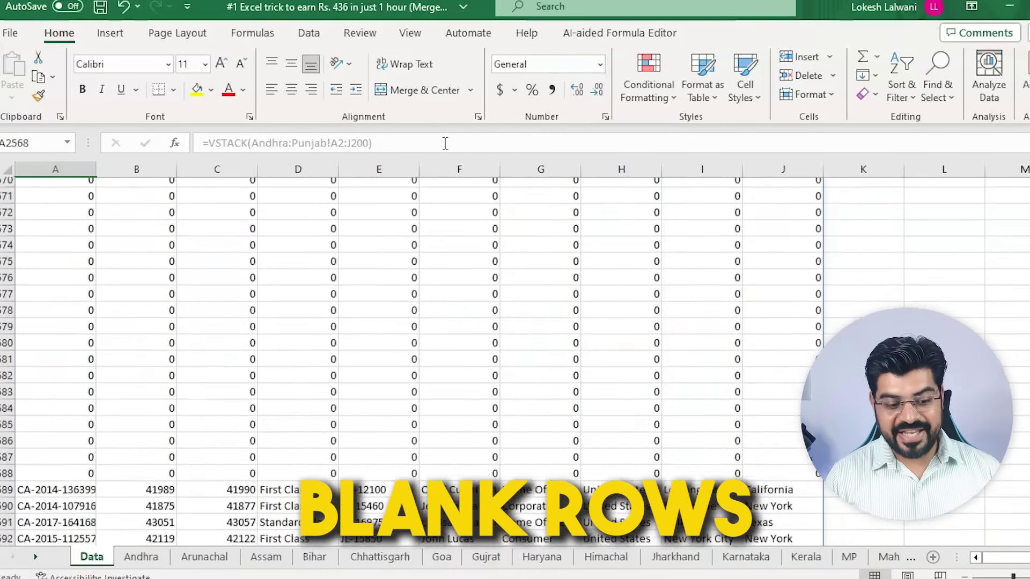
key("ctrl+Home")
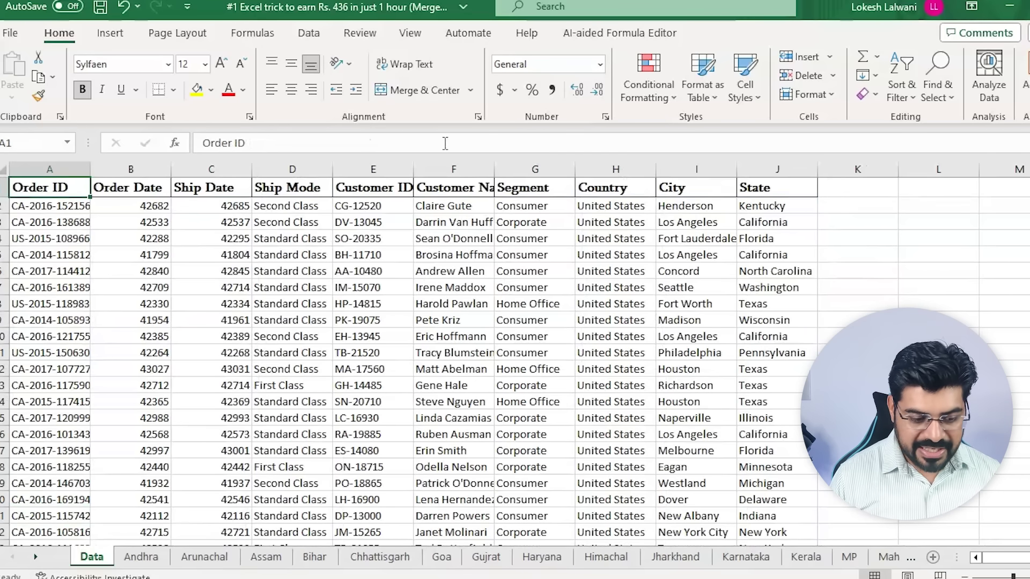
key("Down")
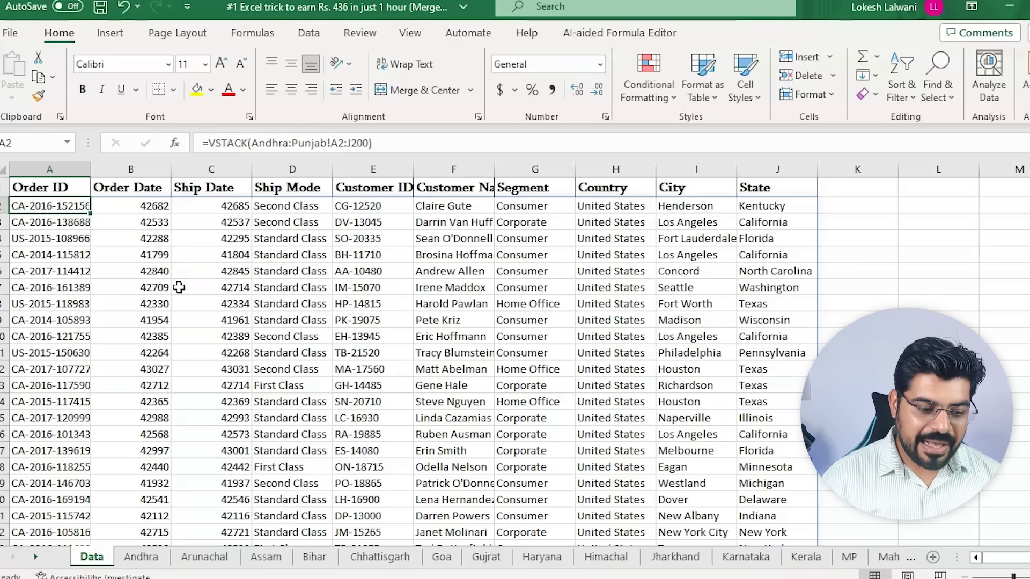
Auto-fit the width of column A and add filters to the header row of the Data sheet
double_click(90, 169)
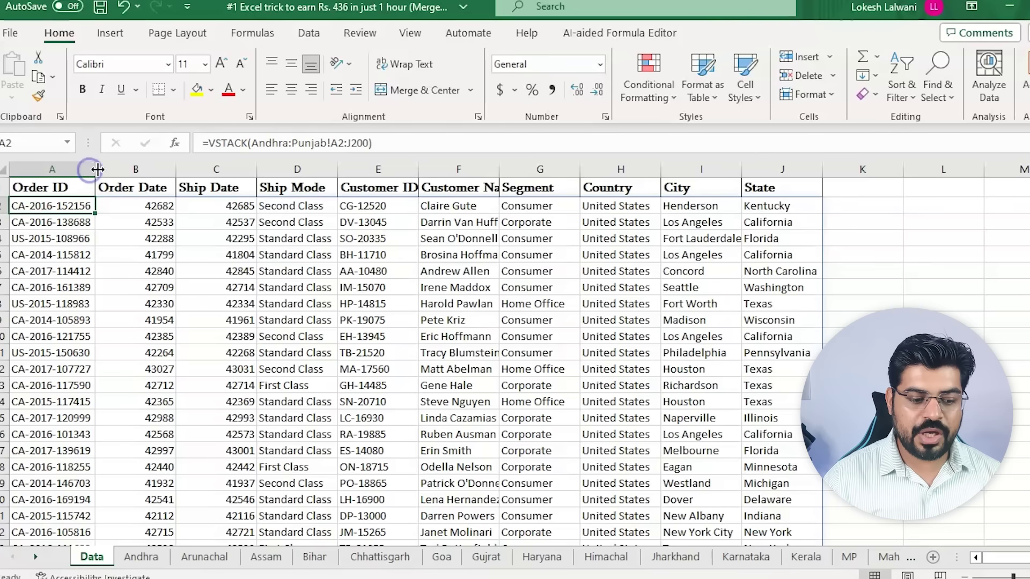
left_click(76, 184)
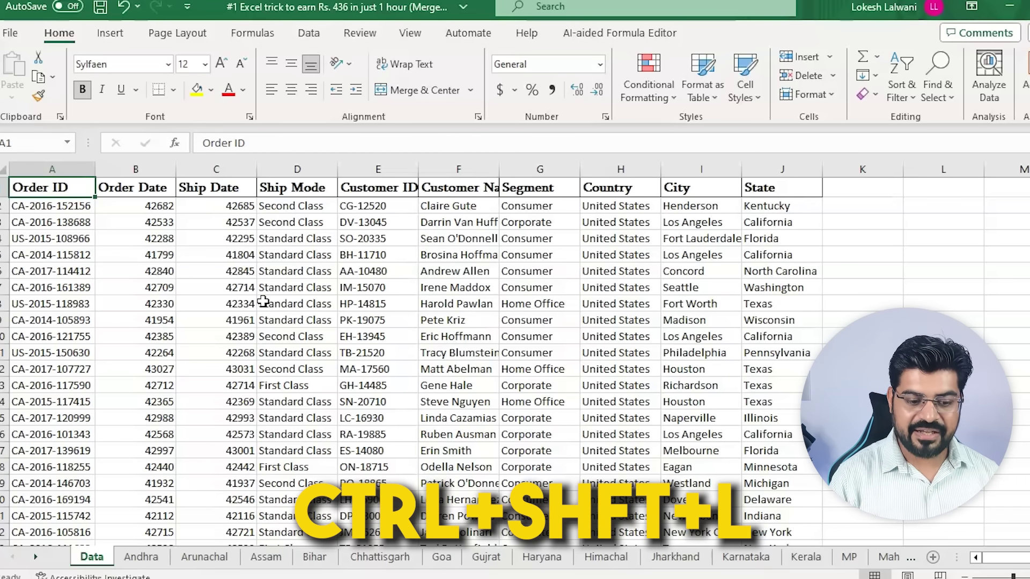
key("ctrl+shift+l")
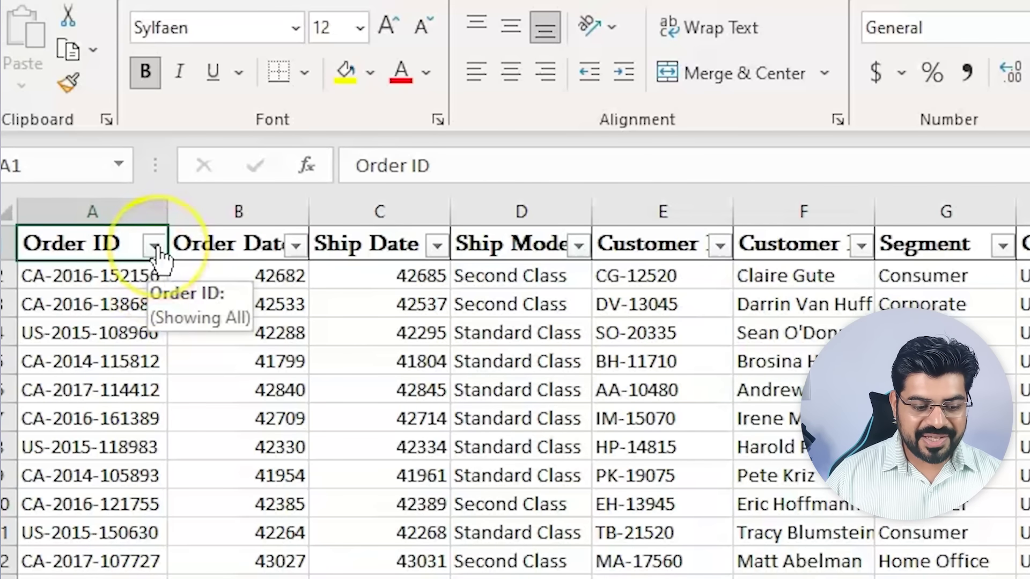
Filter the Order ID column to exclude the value 0
left_click(154, 247)
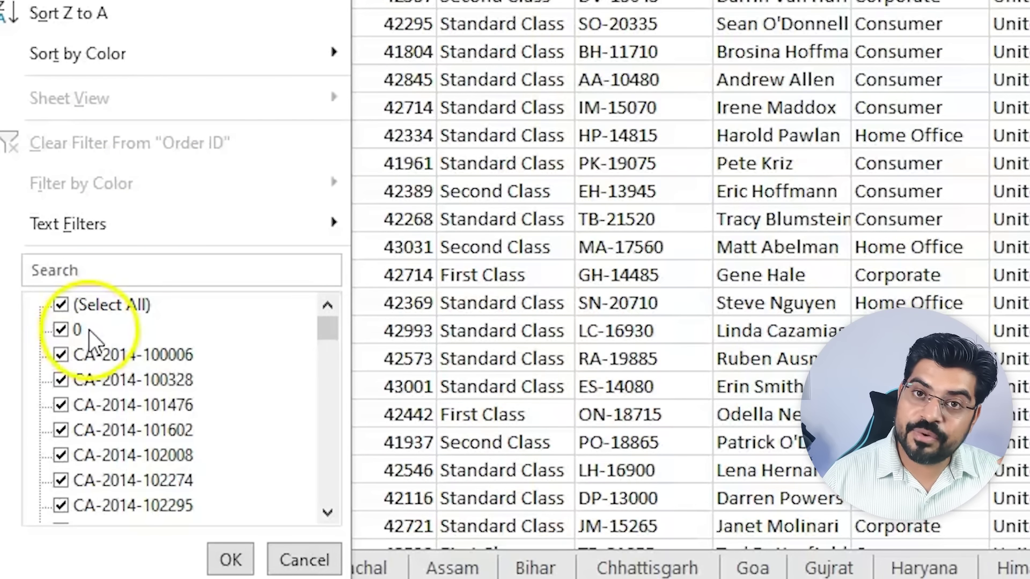
left_click(220, 320)
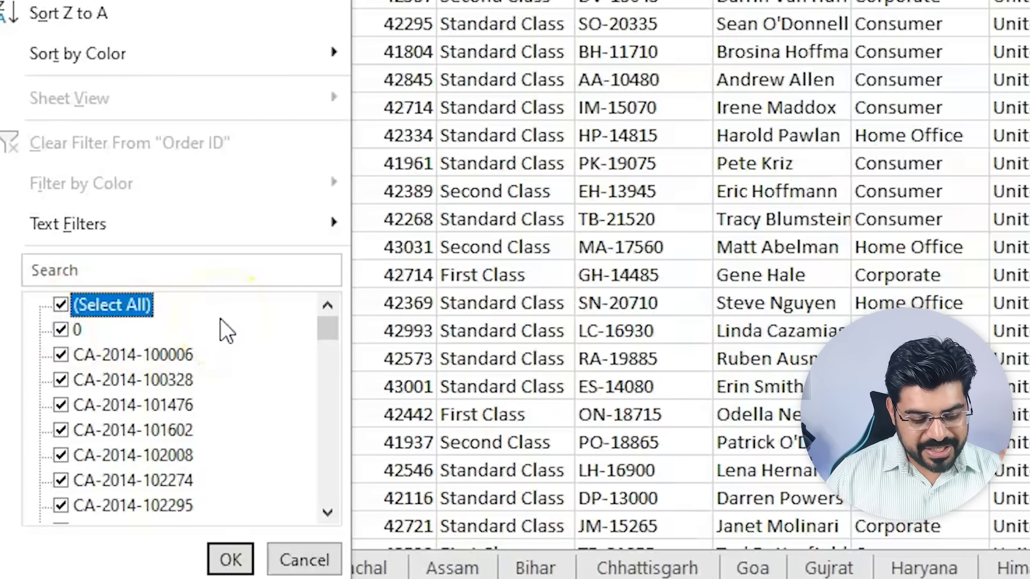
left_click(59, 331)
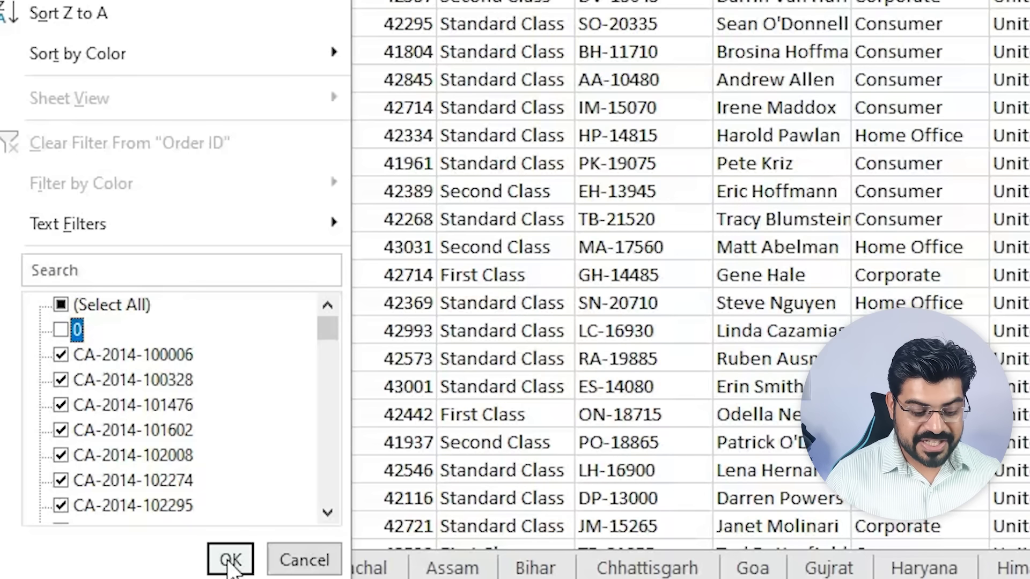
left_click(230, 560)
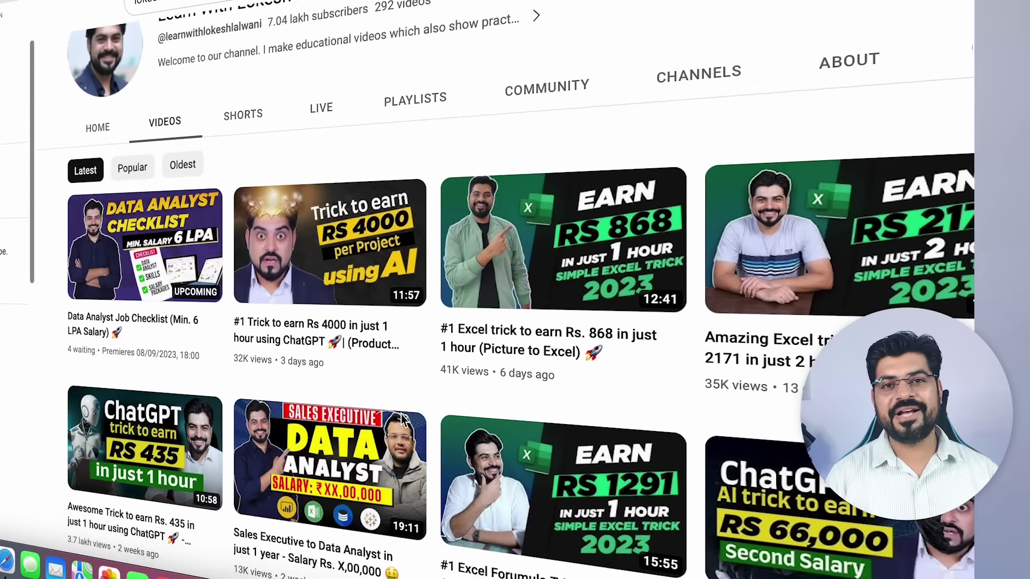
scroll(403, 417, "down", 2)
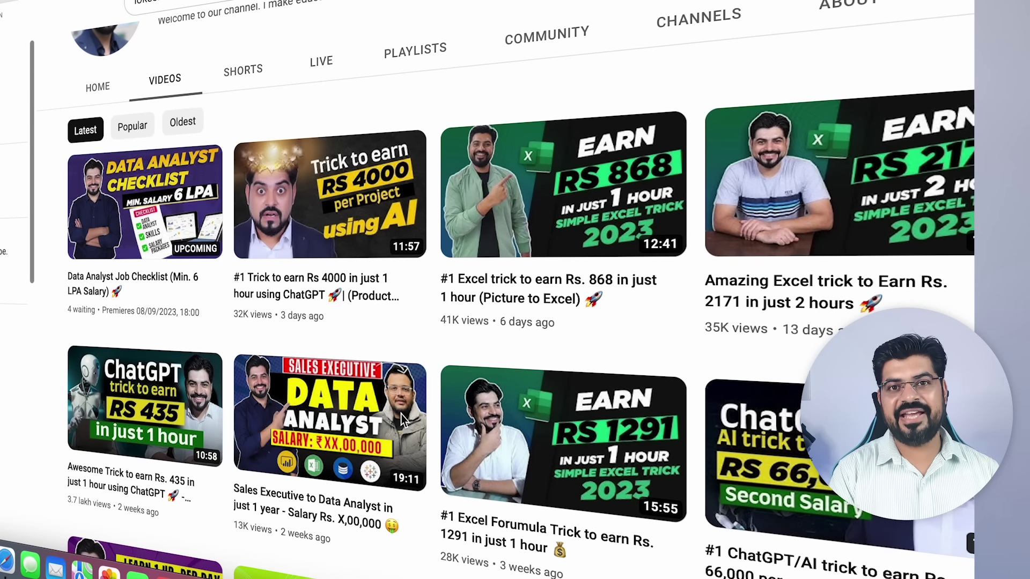
scroll(401, 414, "down", 6)
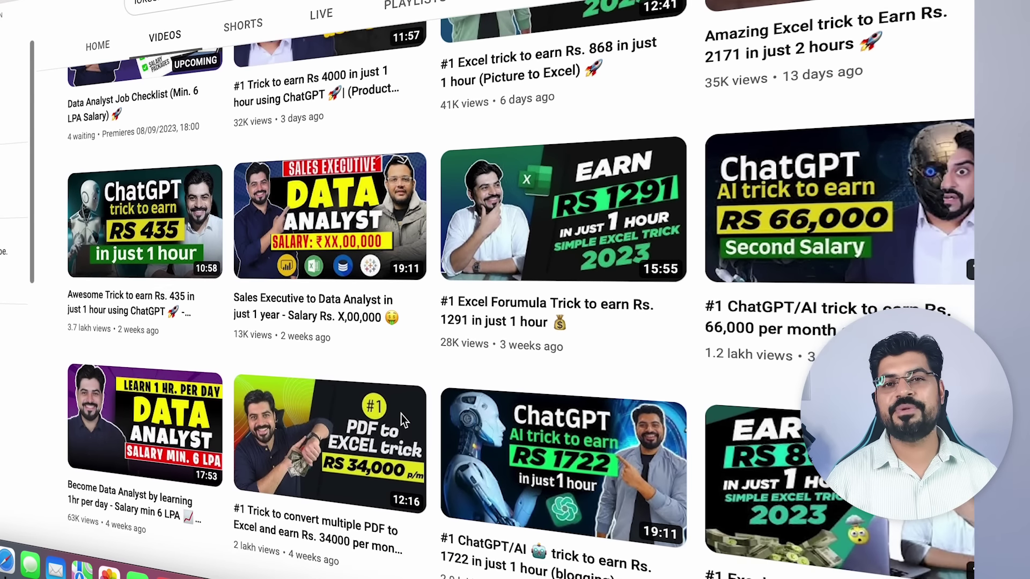
scroll(400, 414, "down", 7)
scroll(401, 414, "down", 6)
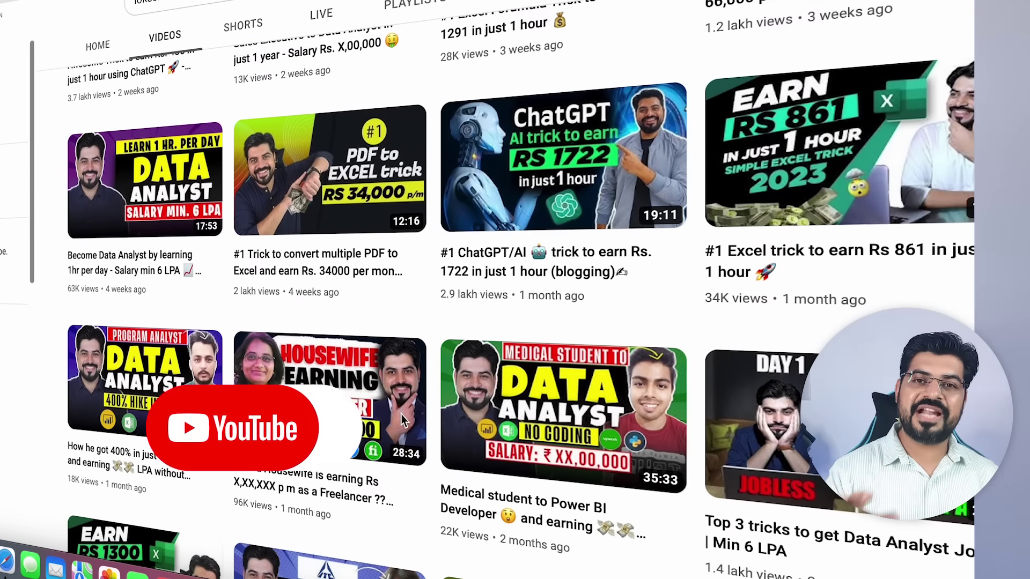
scroll(401, 414, "down", 10)
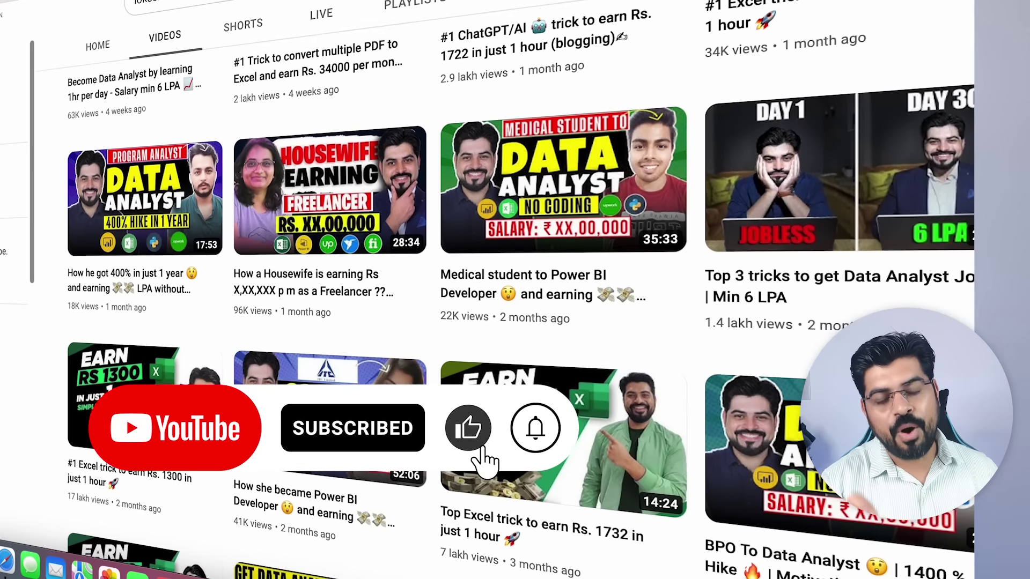
scroll(401, 414, "down", 7)
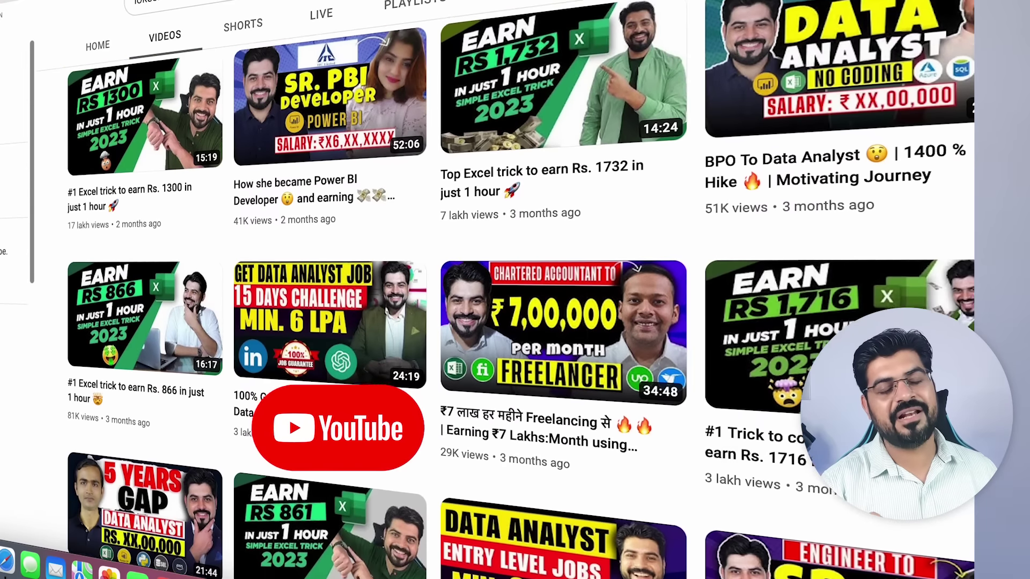
scroll(401, 414, "down", 8)
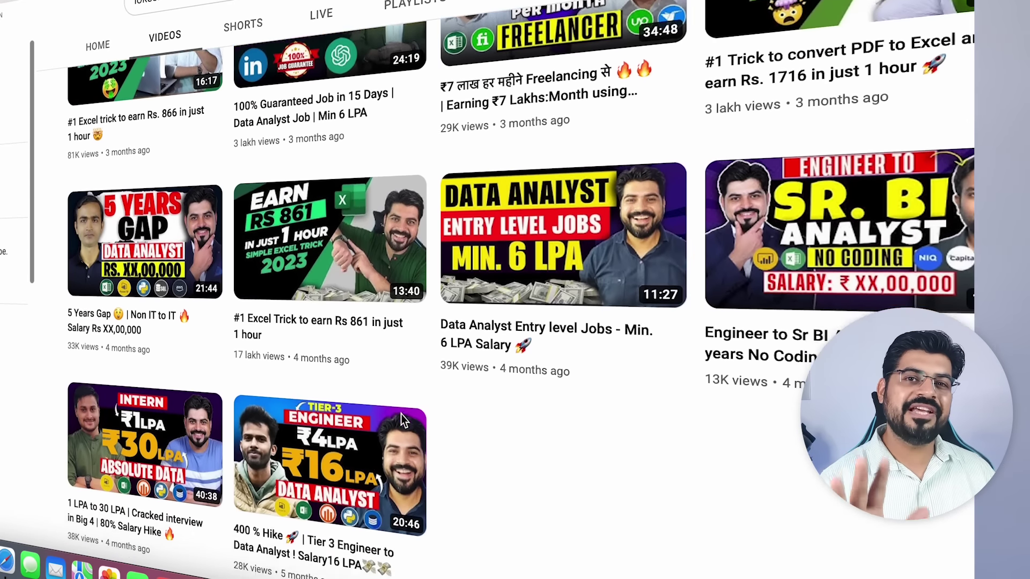
scroll(401, 415, "down", 10)
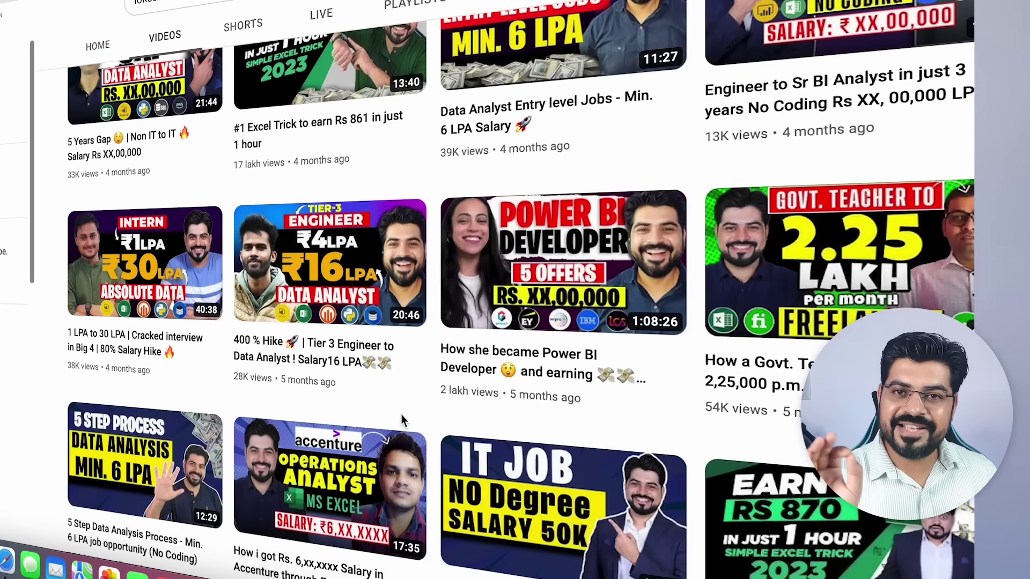
scroll(400, 414, "down", 7)
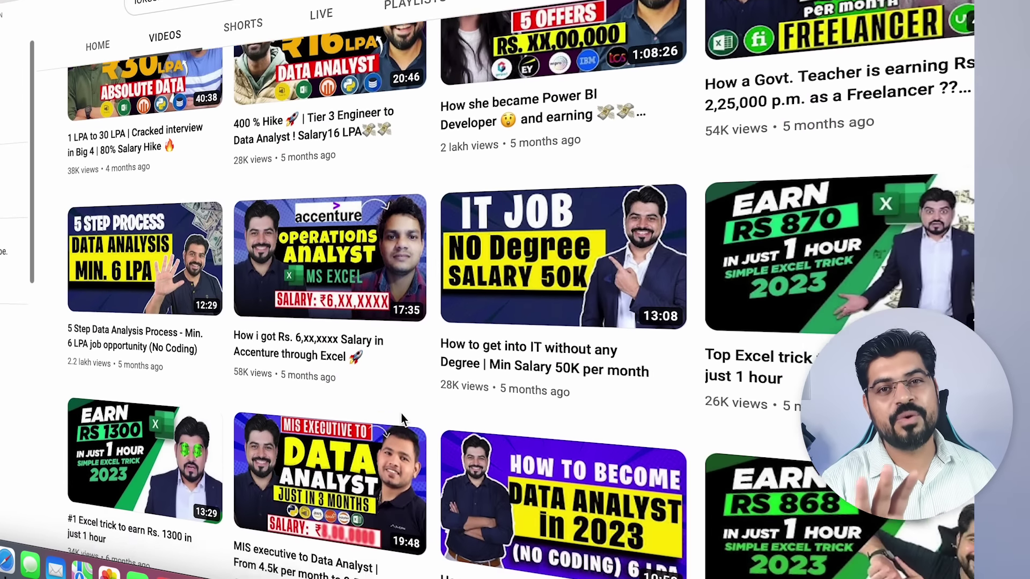
scroll(400, 414, "down", 10)
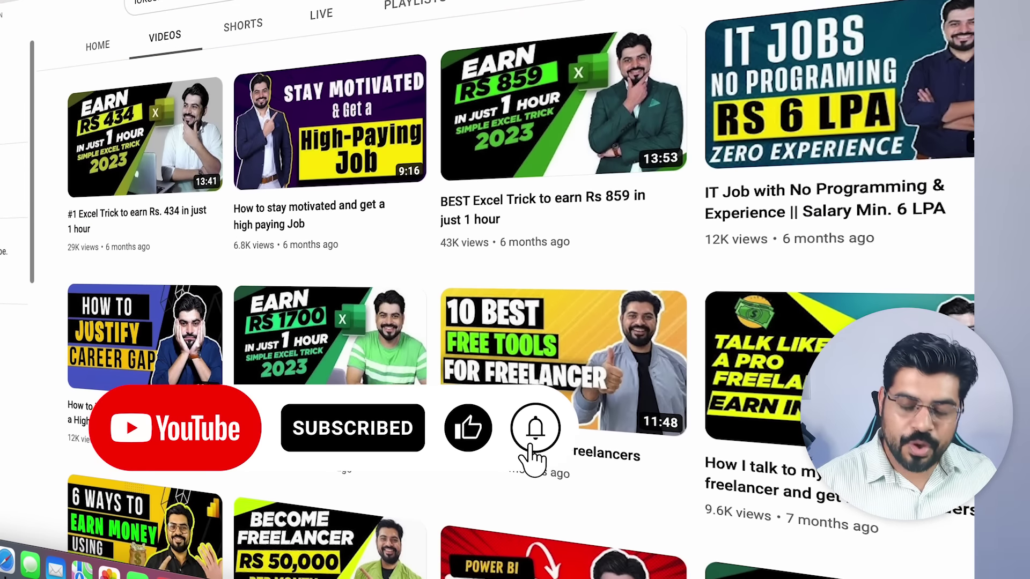
scroll(400, 414, "down", 15)
scroll(402, 418, "down", 2)
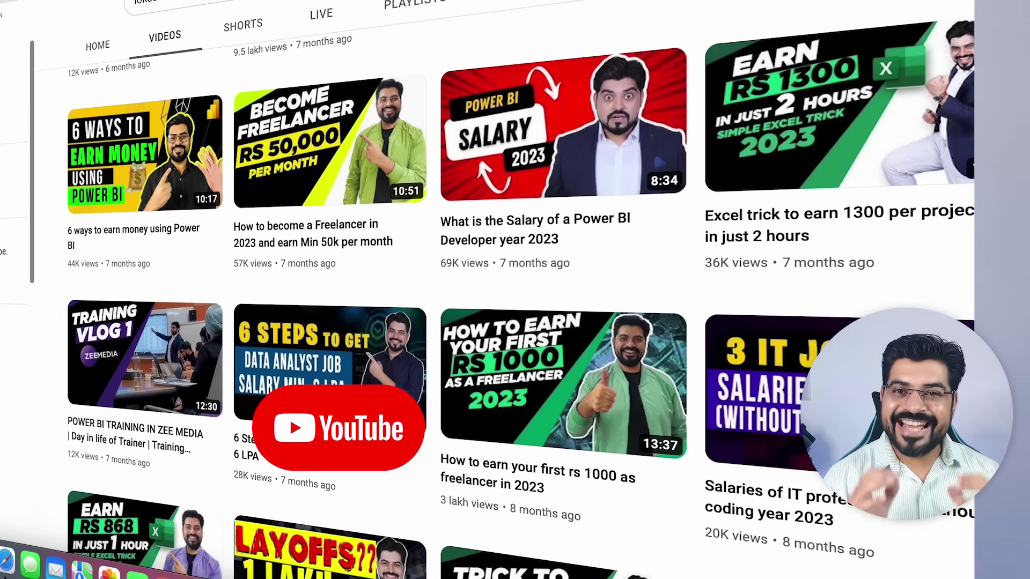